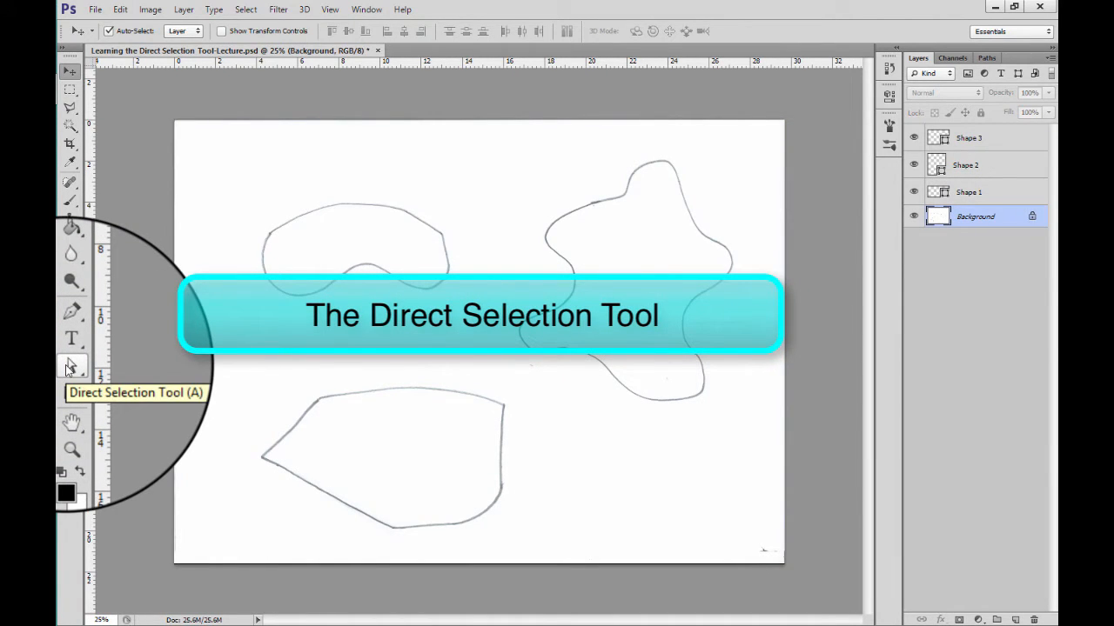
Step: Use the Direct Selection tool to reposition the bean shape's upper anchor point and adjust its handles to fit the sketched outline
left_click(70, 366)
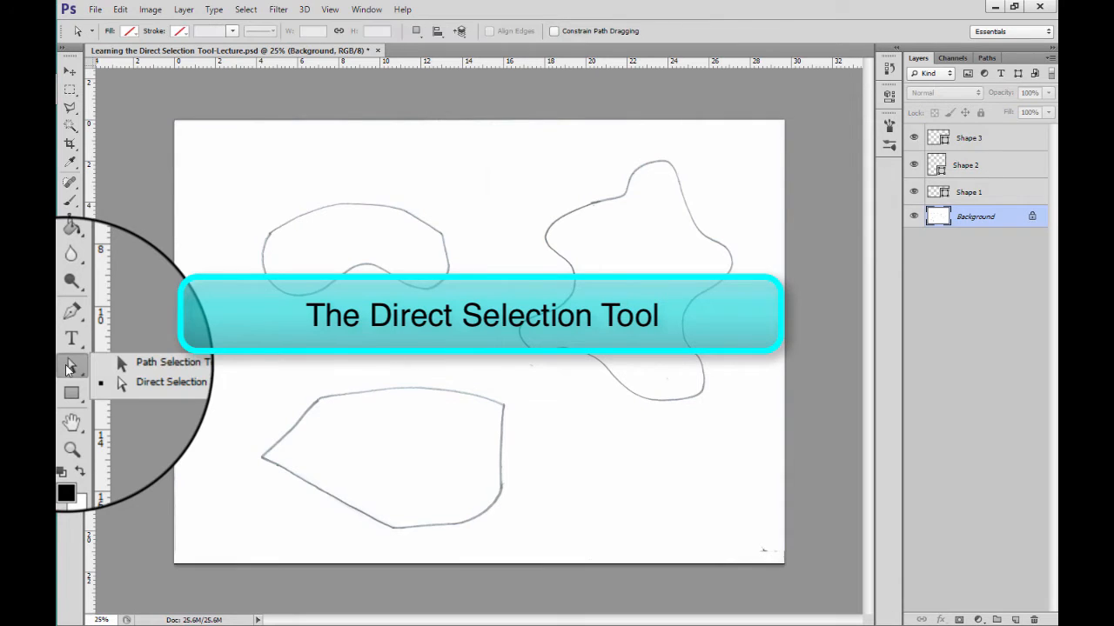
left_click(110, 382)
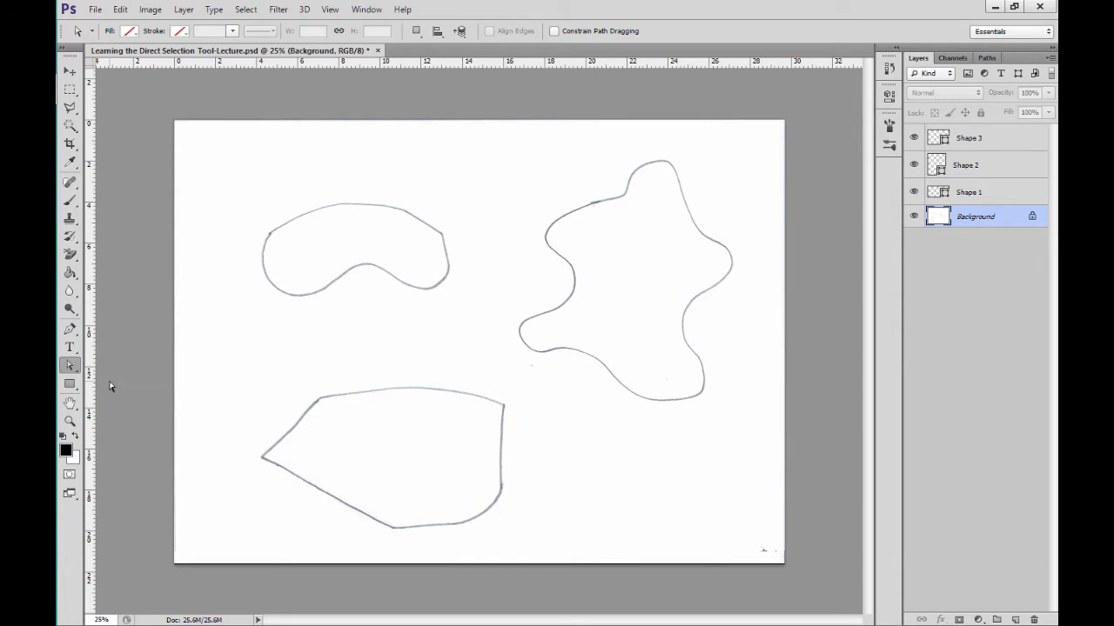
left_click(329, 209)
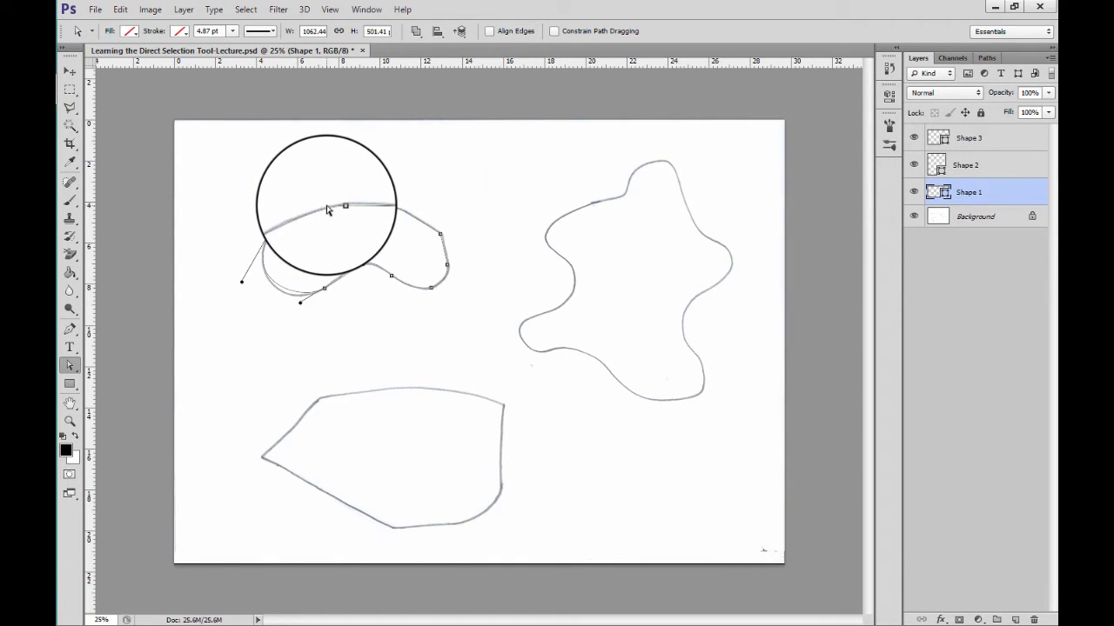
left_click(338, 206)
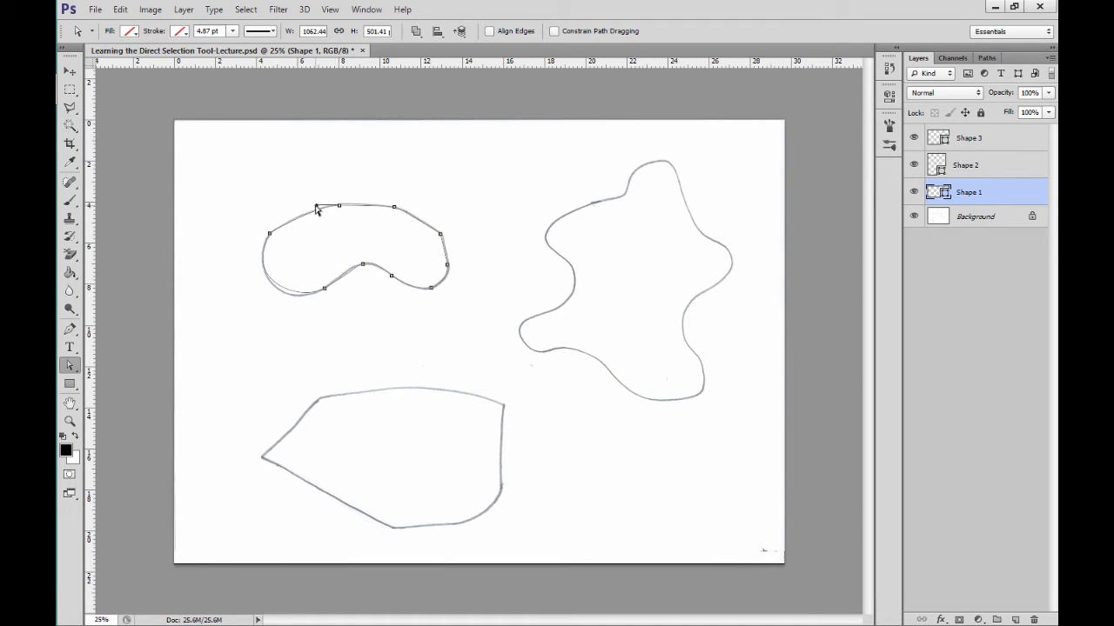
mouse_move(317, 206)
left_mouse_down()
mouse_move(307, 226)
mouse_move(311, 191)
mouse_move(308, 218)
mouse_move(340, 207)
mouse_move(341, 192)
mouse_move(338, 205)
left_mouse_up()
left_click(339, 207)
Step: Add an anchor point on the bean shape's lower-left curve with the Pen tool, and adjust it with Direct Selection to match the sketch
left_click(70, 331)
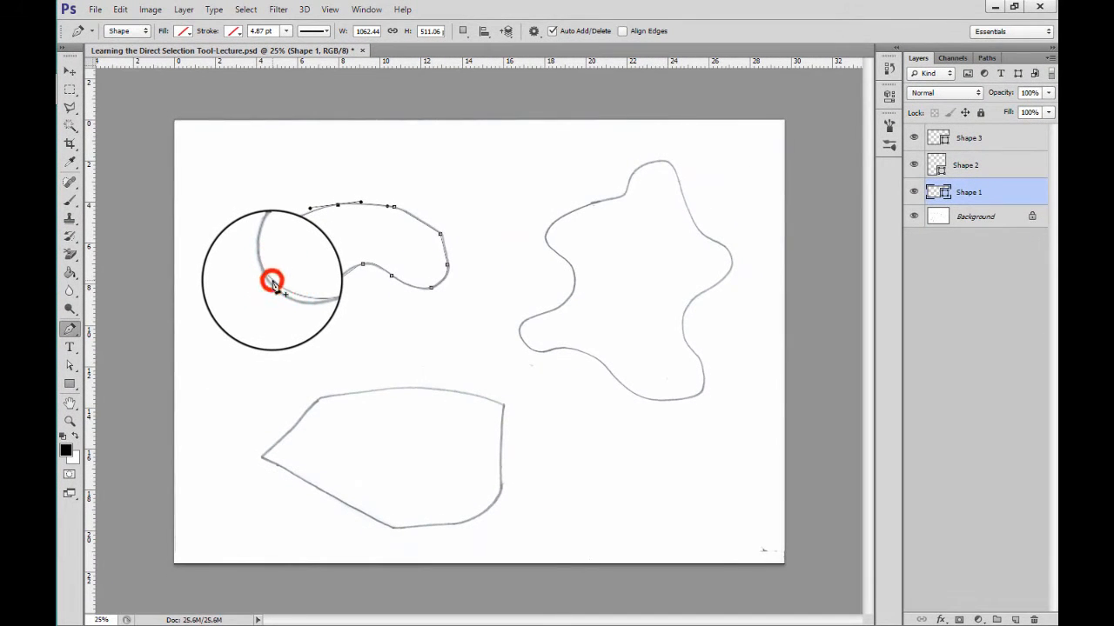
left_click(273, 281)
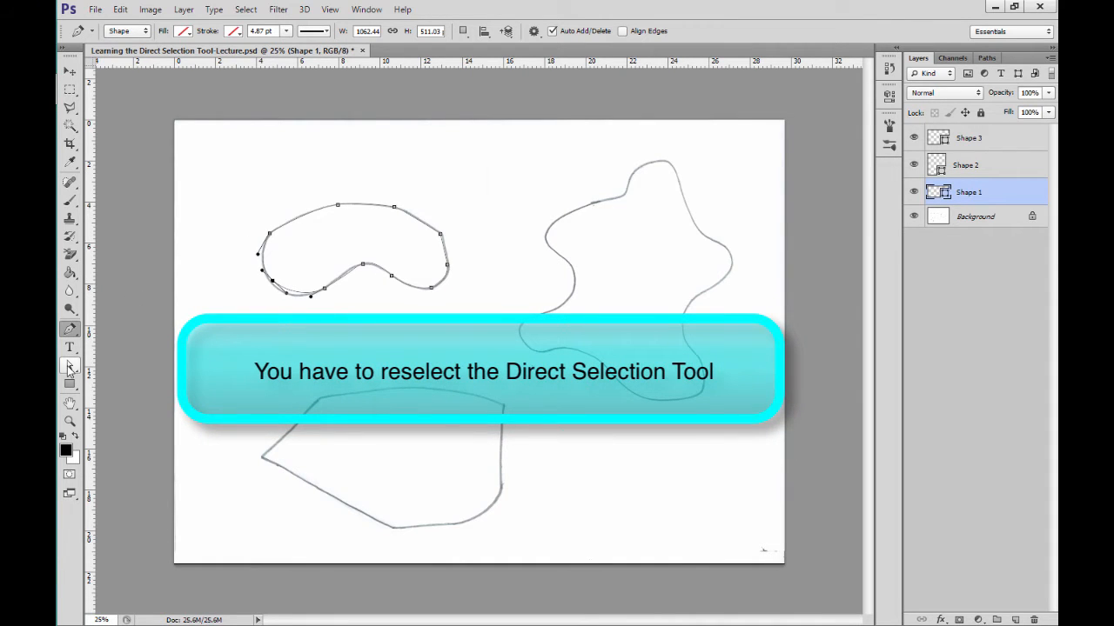
left_click(70, 366)
right_click(70, 369)
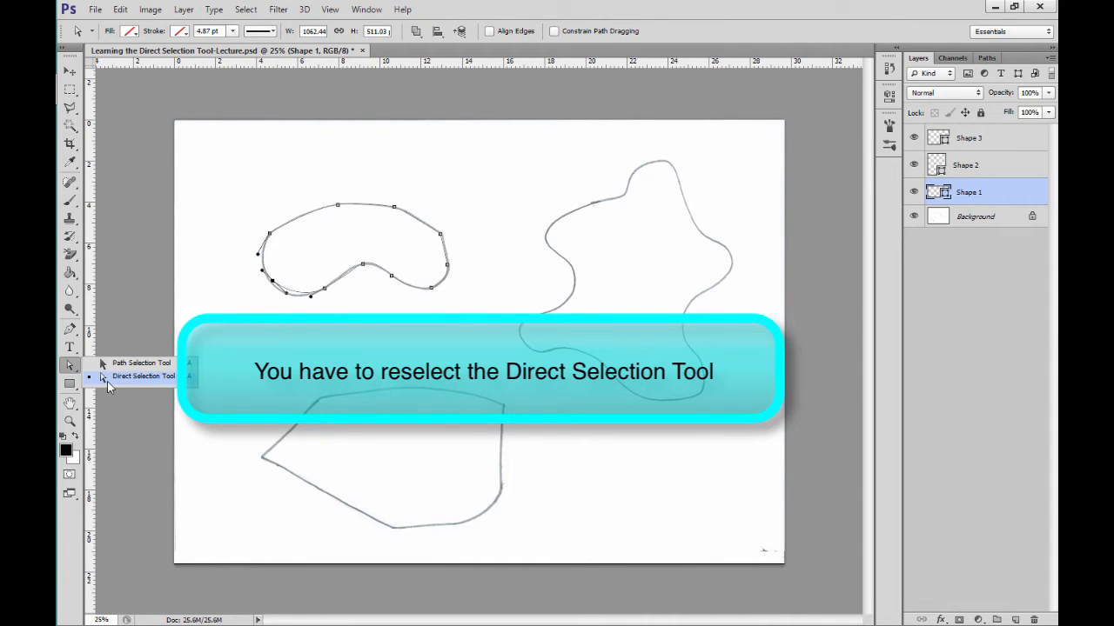
left_click(107, 381)
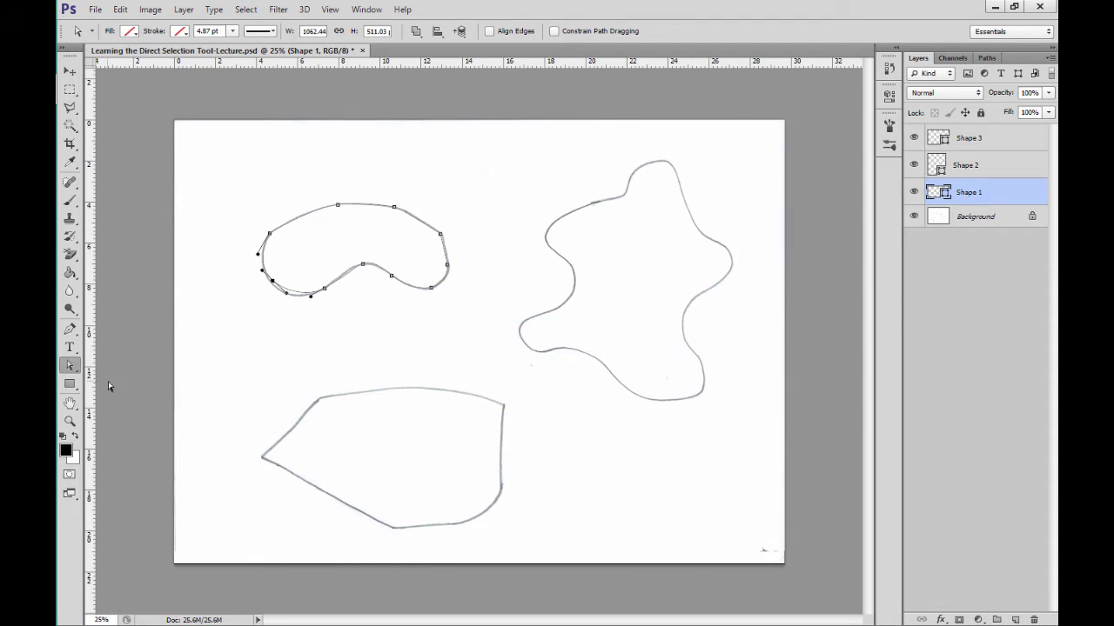
left_click_drag(311, 297, 270, 280)
Step: Refine the star-like Shape 2 by adjusting its lower-right anchor point and the handles of its uppermost curve to follow the sketch
left_click(627, 198)
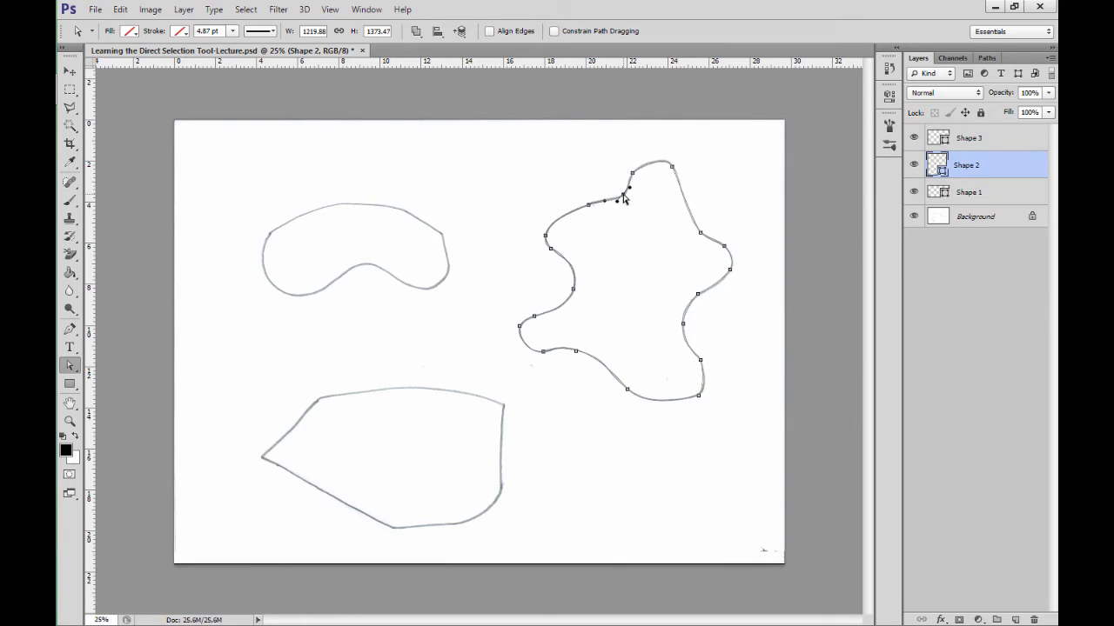
left_click(703, 397)
left_click(616, 199)
left_click(632, 174)
left_click_drag(663, 154, 659, 153)
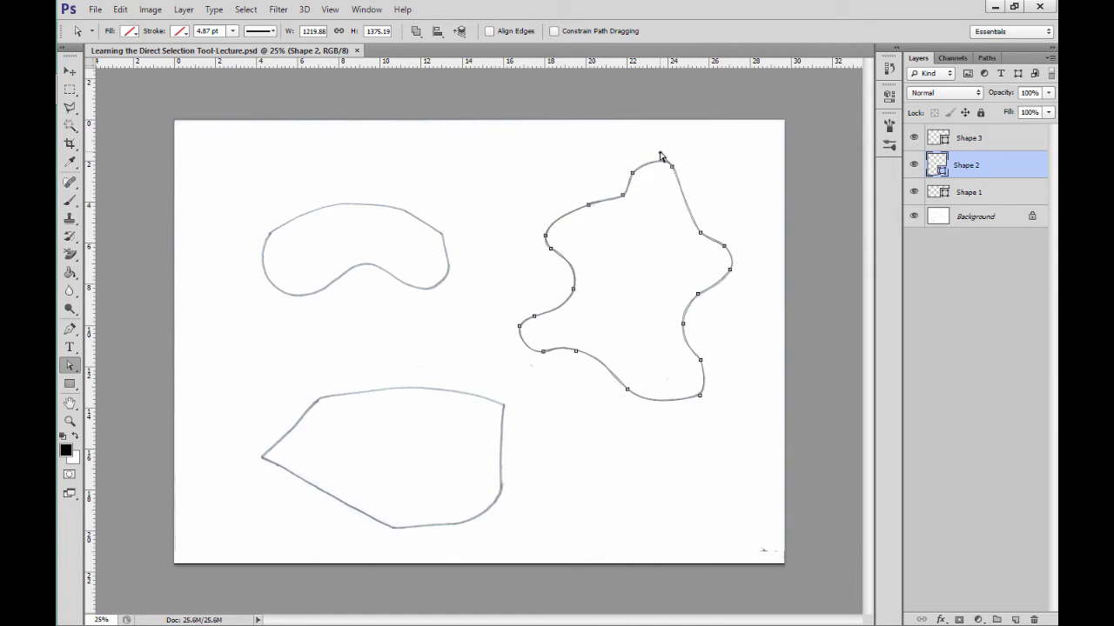
Step: With the Pen tool, add anchor points to Shape 3's upper and lower-left edges, and delete the added upper point nearest the upper-left corner
left_click(414, 391)
left_click(427, 393)
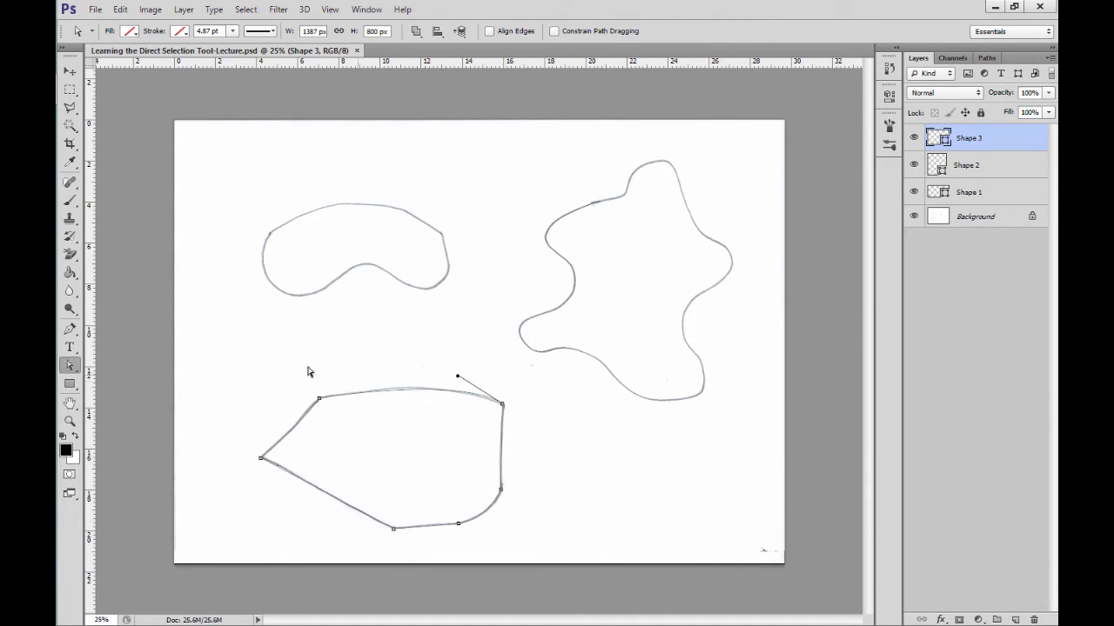
left_click(69, 329)
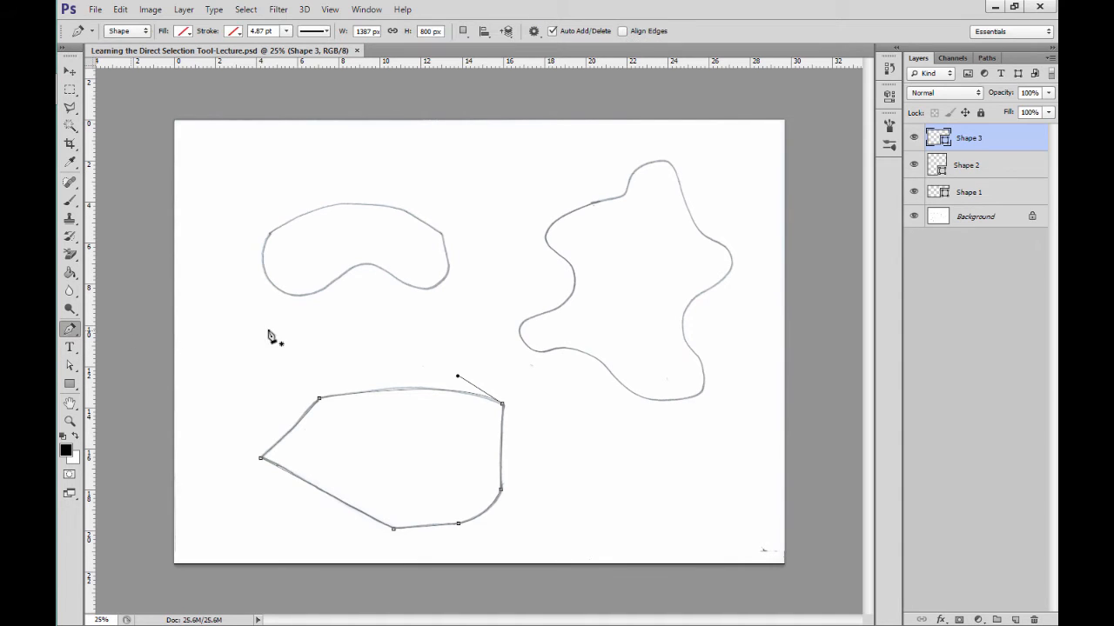
left_click(361, 392)
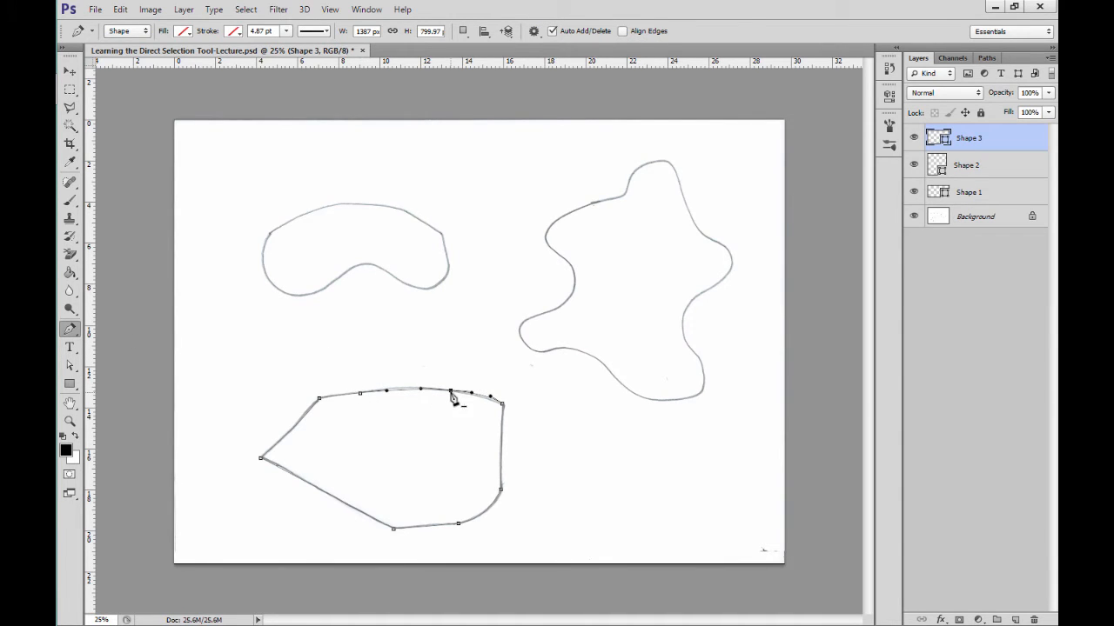
left_click(288, 474)
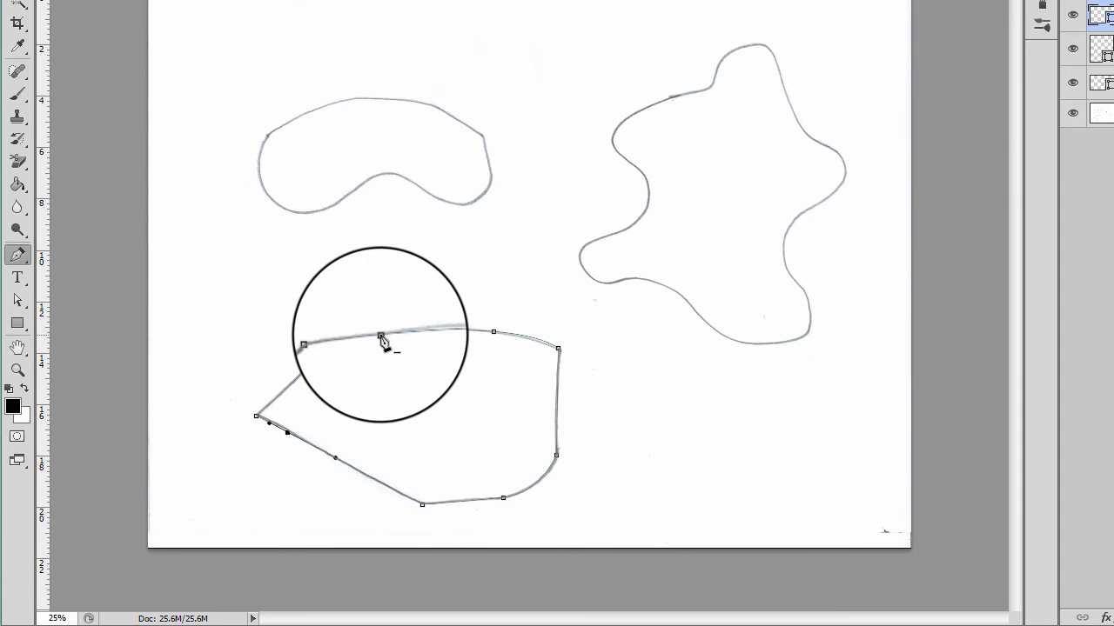
left_click(380, 336)
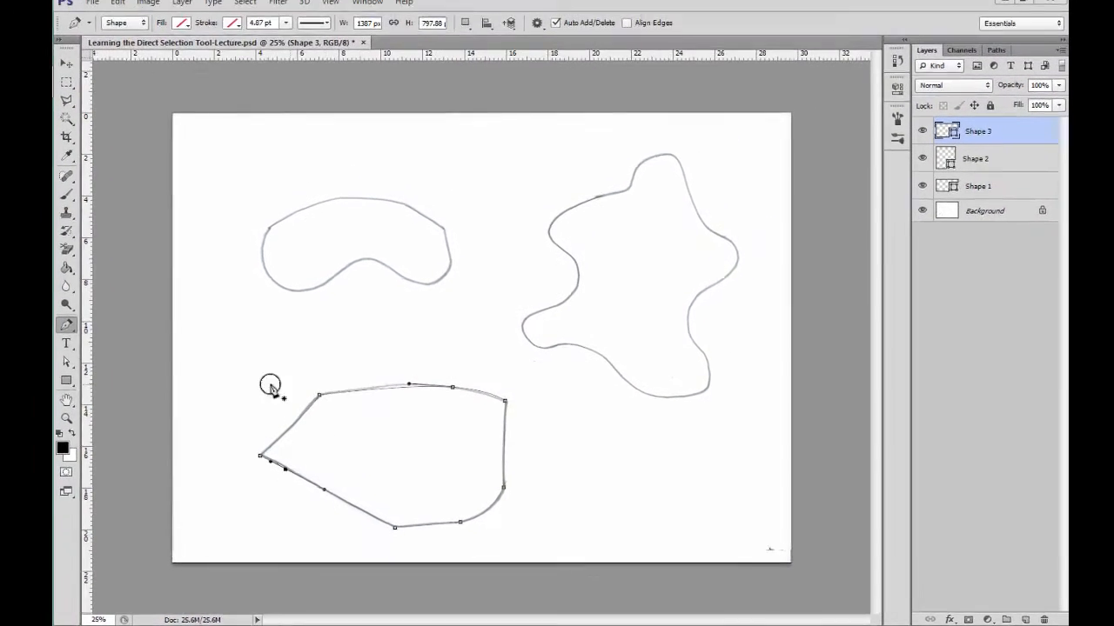
Step: Move Shape 3's added upper and lower-left anchor points onto the sketched outline with the Direct Selection tool
left_click(66, 361)
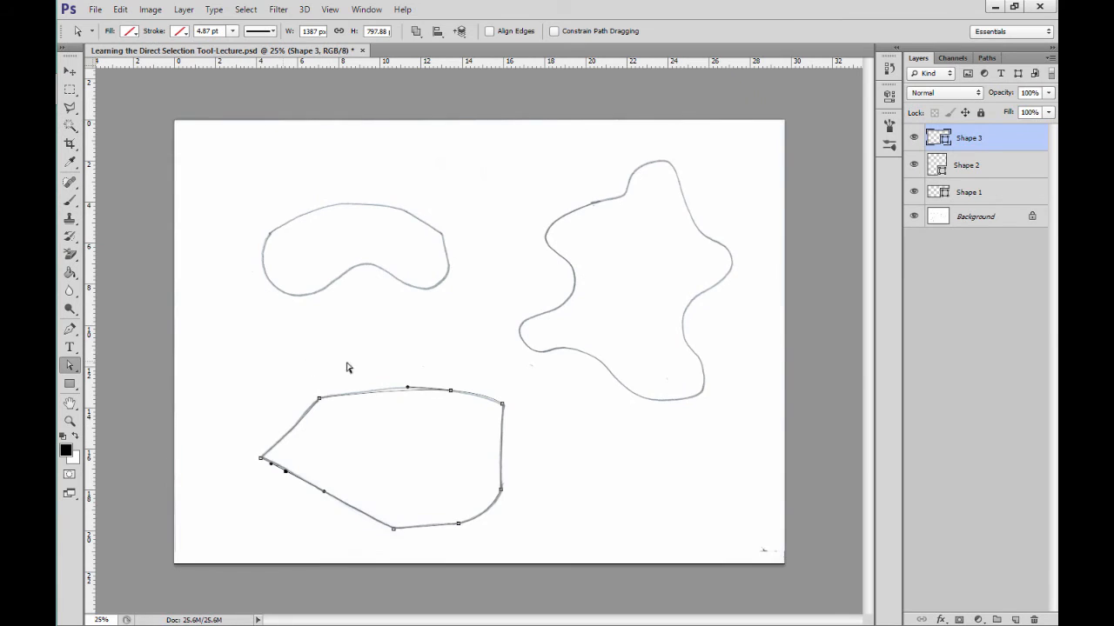
left_click(430, 389)
left_click_drag(430, 388, 426, 392)
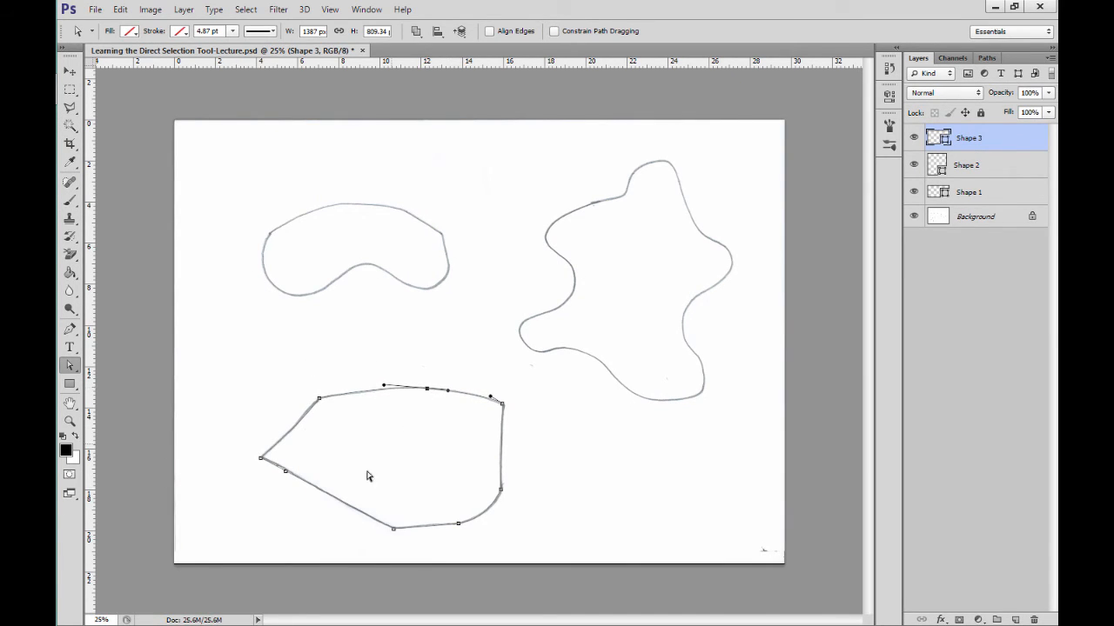
left_click(286, 472)
left_click_drag(287, 472, 283, 466)
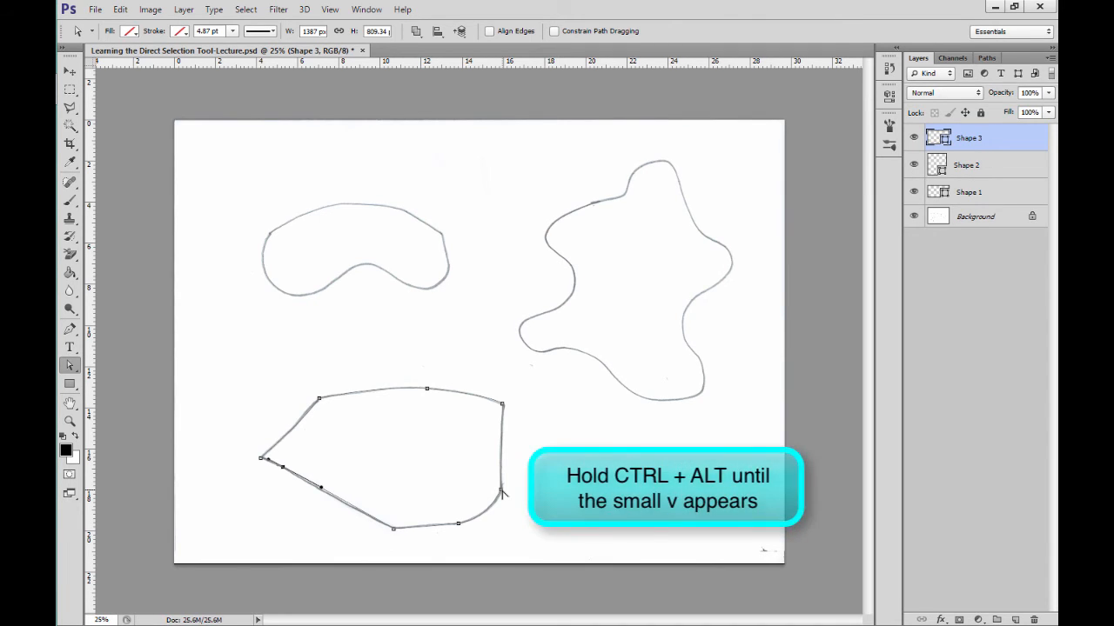
Step: Try pulling adjustment handles out of Shape 3's anchor point at the lower end of its right edge, and delete them again
left_click_drag(501, 493, 509, 523)
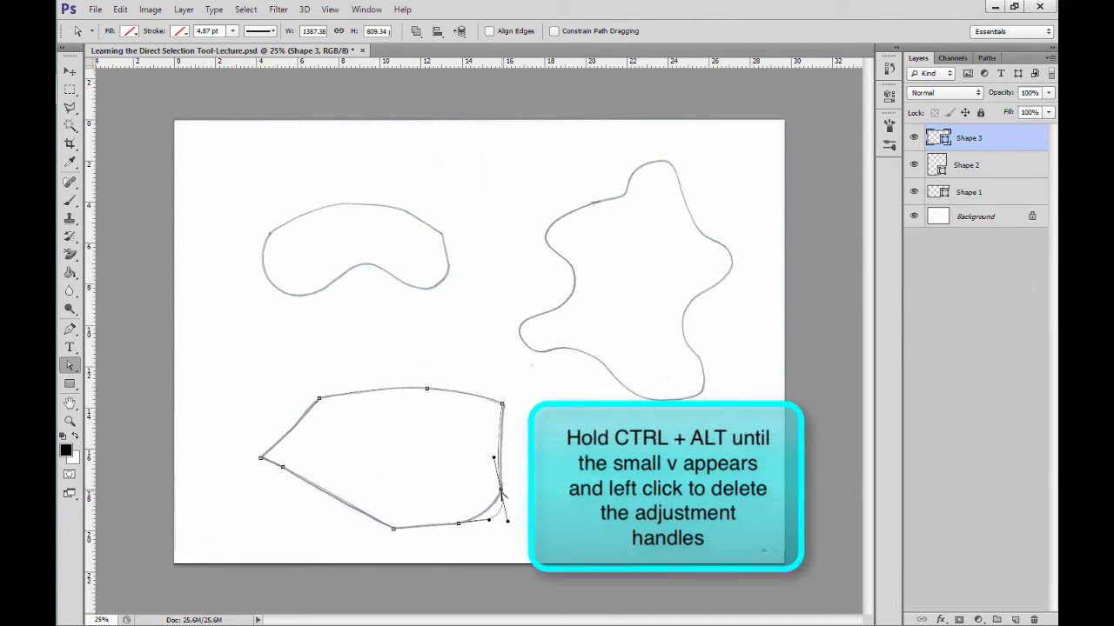
left_click(501, 492, "ctrl+alt")
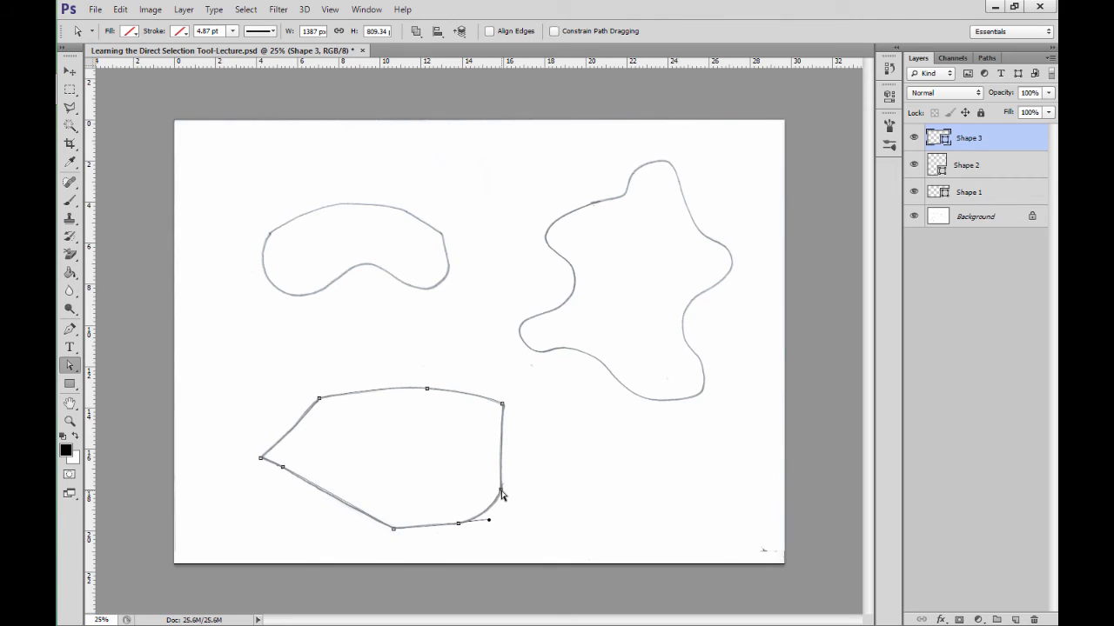
Step: Fill the bean-shaped Shape 1 with RGB Yellow
left_click(314, 224)
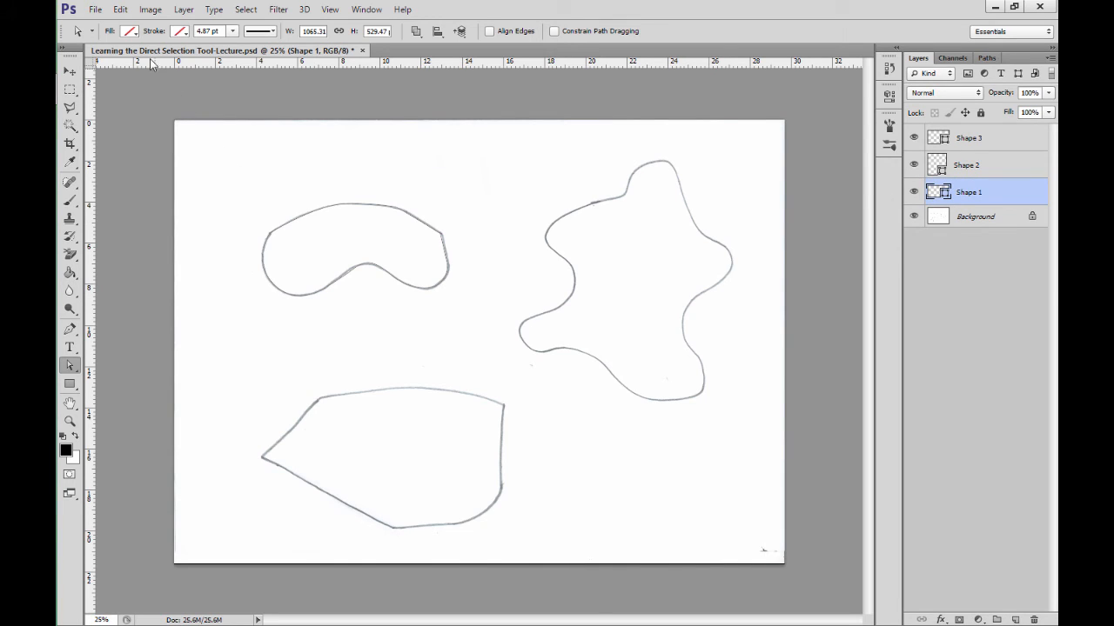
left_click(130, 33)
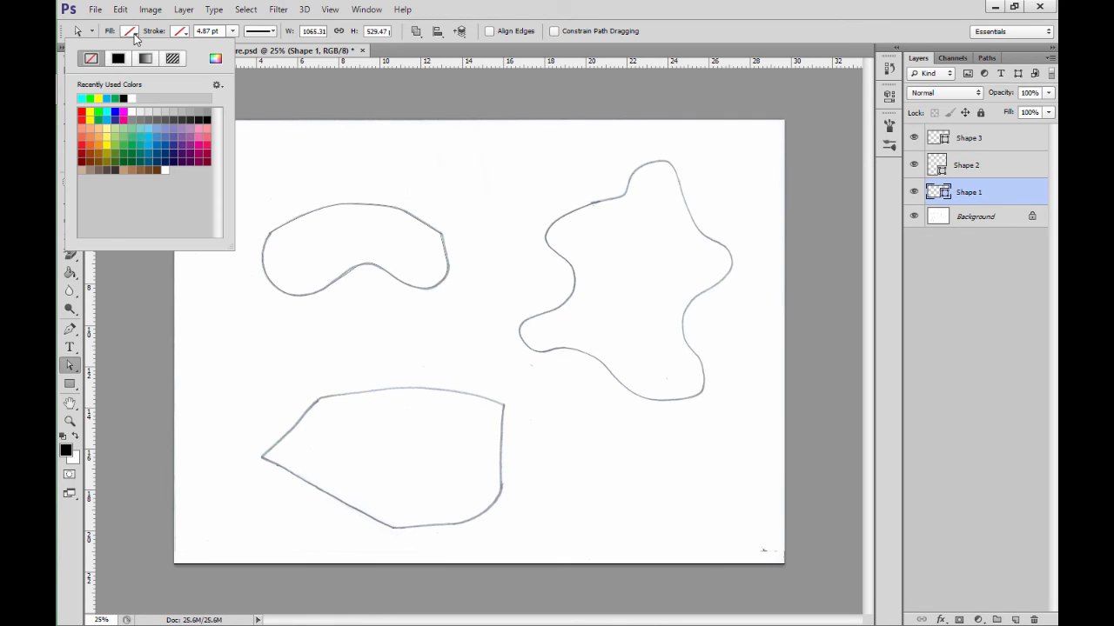
left_click(89, 112)
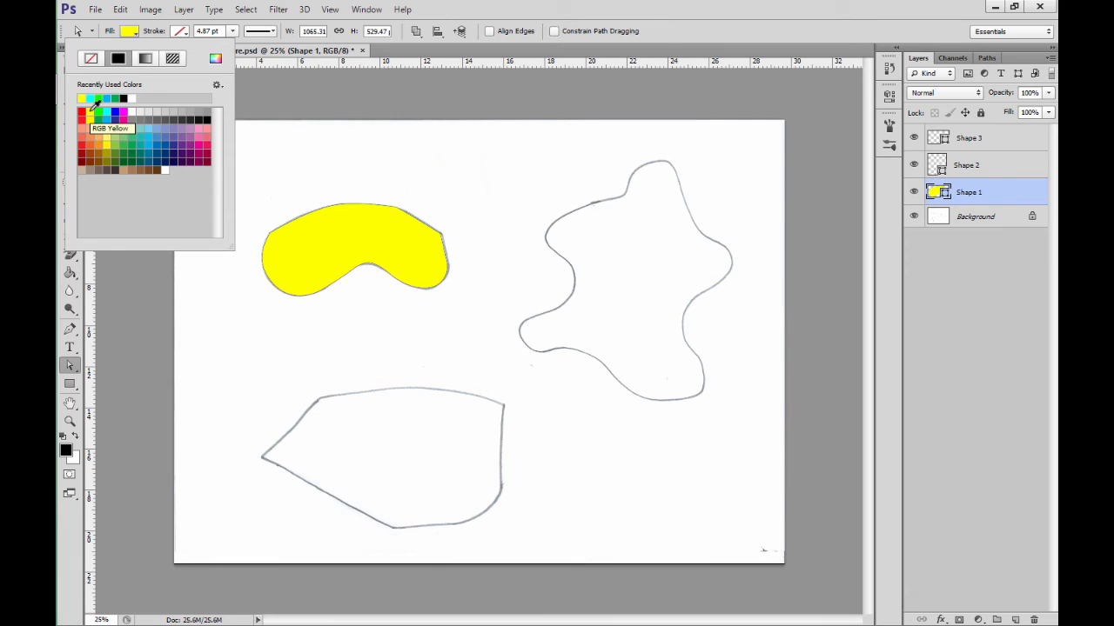
Step: Fill the star-like Shape 2 with bright green and the angular Shape 3 with cyan
left_click(641, 232)
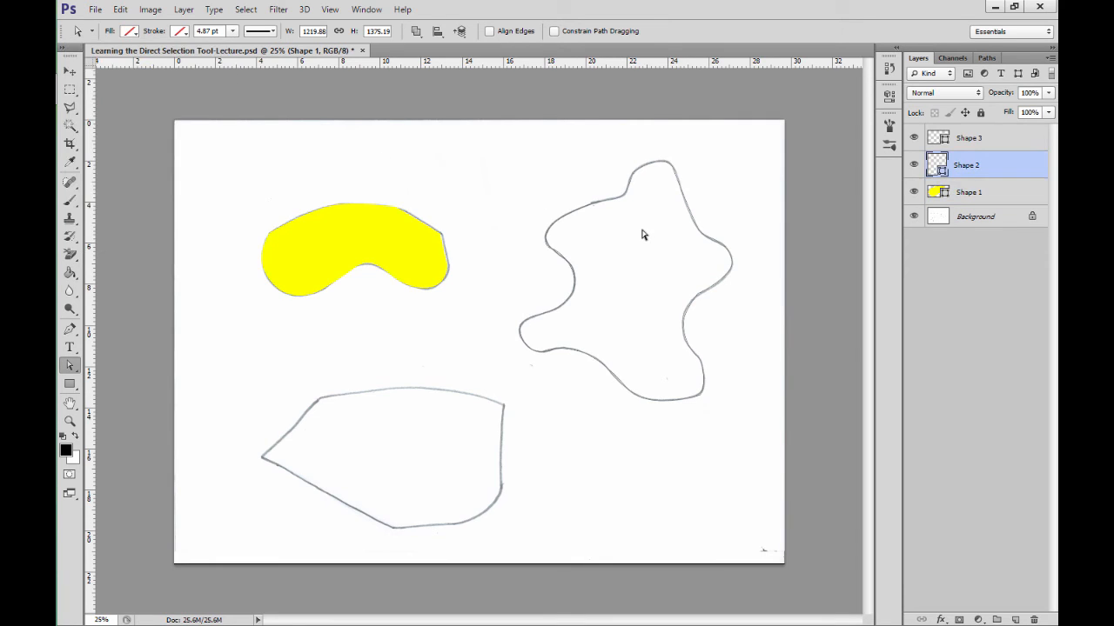
left_click(132, 32)
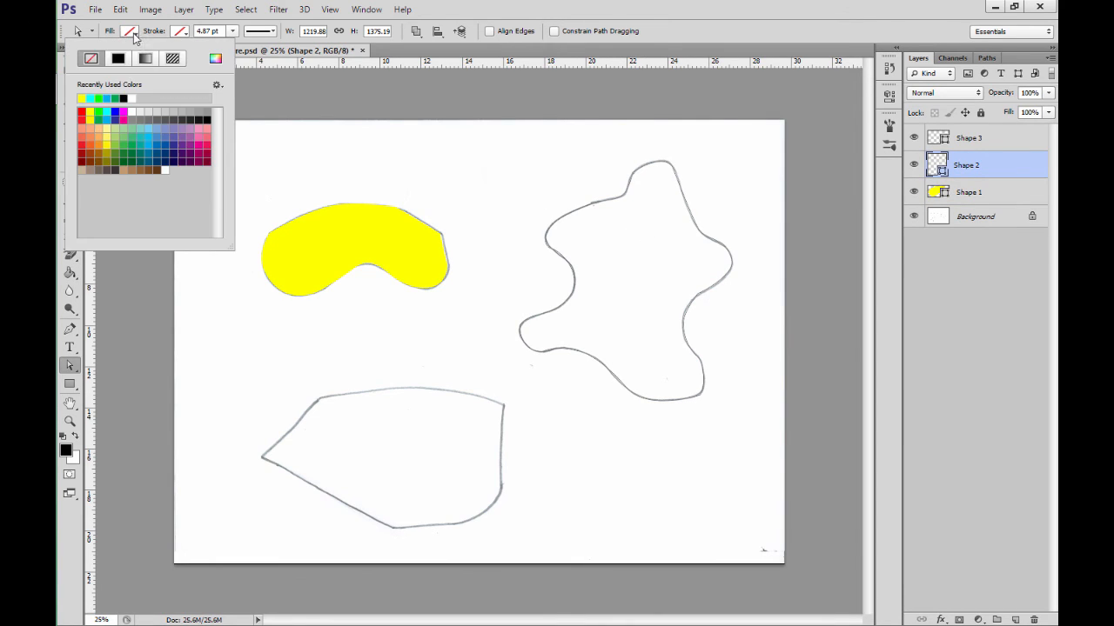
left_click(98, 111)
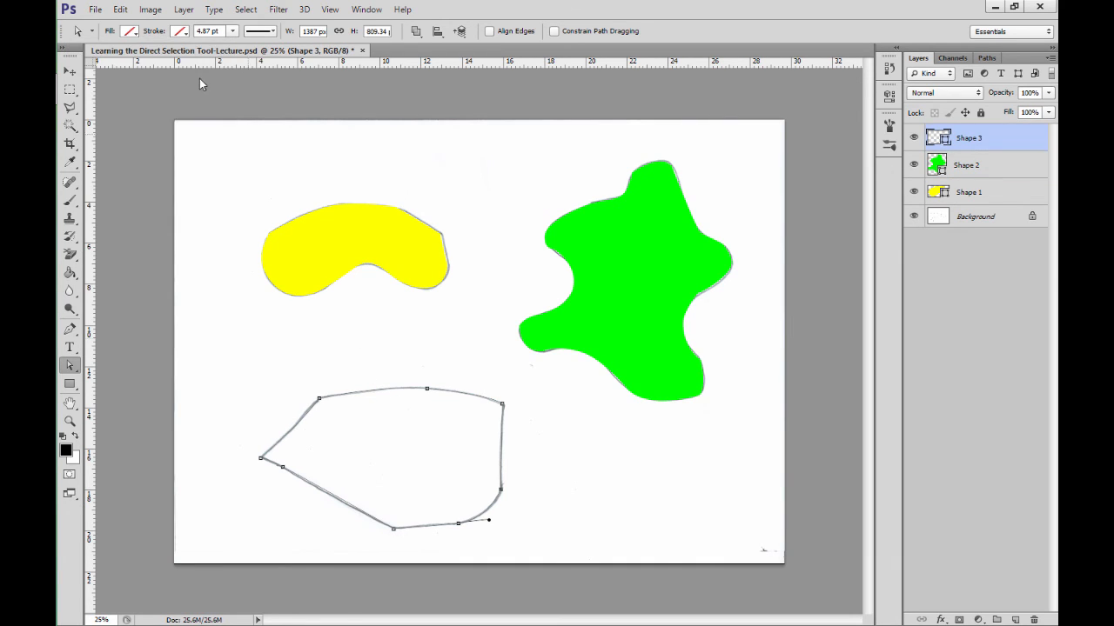
left_click(137, 32)
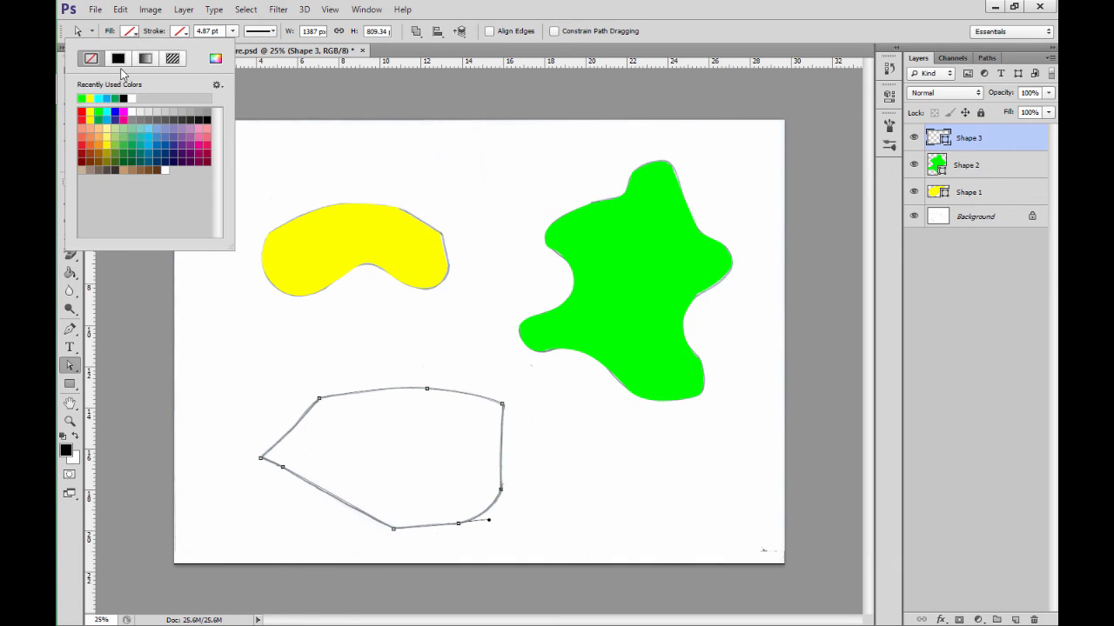
left_click(106, 111)
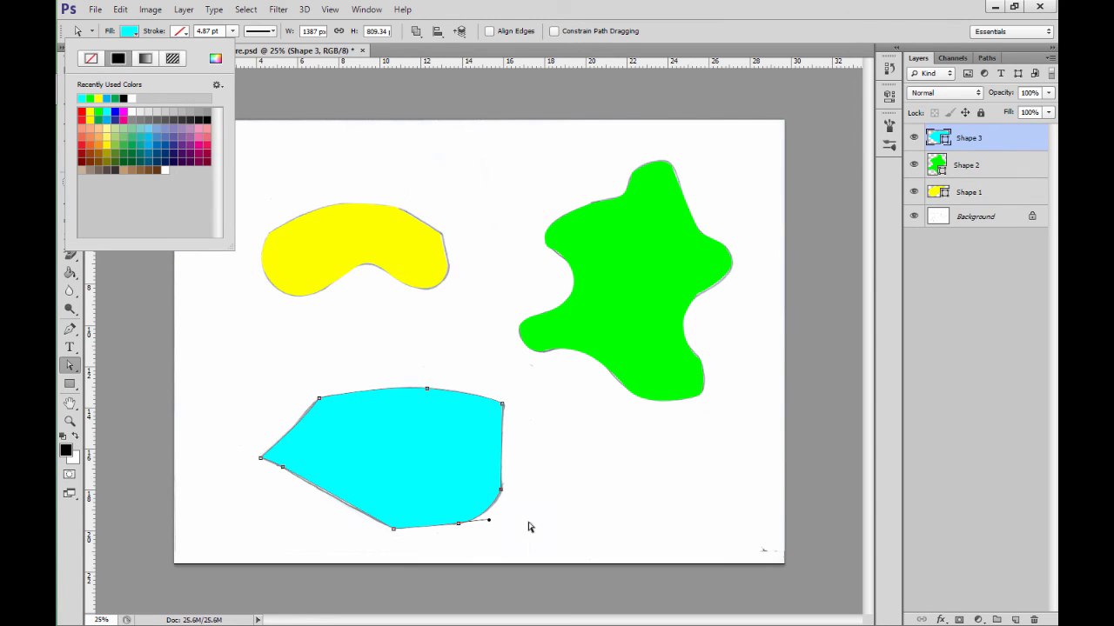
Step: Nudge the anchor point at the lower end of the cyan shape's right edge outward until the shape is 1483 px wide
mouse_move(501, 493)
left_mouse_down()
mouse_move(522, 498)
mouse_move(502, 493)
left_mouse_up()
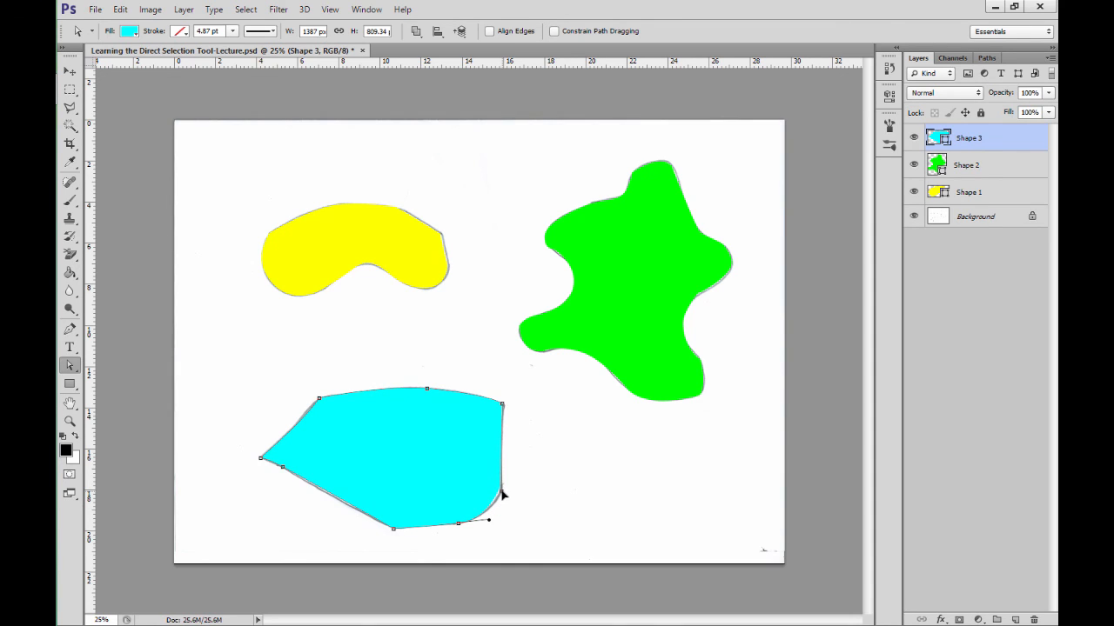
left_click_drag(503, 496, 508, 497)
key("Right")
key("Right")
key("Right")
key("Right")
key("Right")
key("Right")
key("Right")
key("Right")
key("Right")
key("Right")
key("Right")
key("Right")
key("Right")
key("Right")
key("Right")
key("Right")
key("Right")
key("Right")
key("Right")
key("Right")
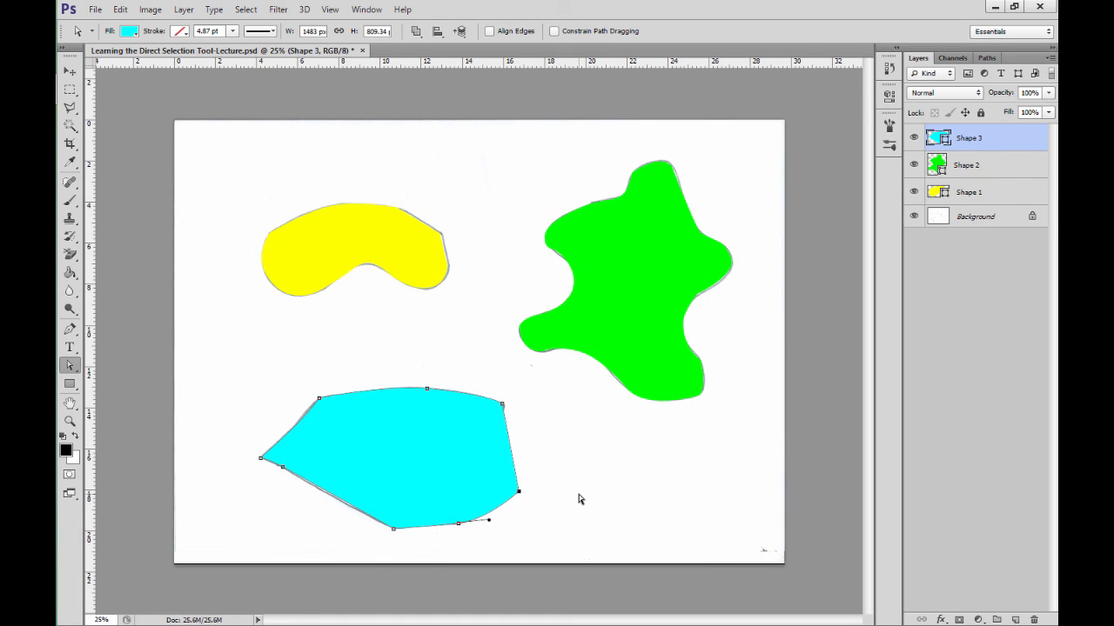
Step: Nudge the same anchor point of the cyan shape back left until the shape is 1387 px wide
key("Left")
key("Left")
key("Left")
key("Left")
key("Left")
key("Left")
key("Left")
key("Left")
key("Left")
key("Left")
key("Left")
key("Left")
key("Left")
key("Left")
key("Left")
key("Left")
key("Left")
key("Left")
key("Left")
key("Left")
key("Left")
key("Left")
key("Left")
key("Left")
key("Left")
key("Left")
key("Left")
key("Left")
key("Left")
key("Left")
key("Left")
key("Left")
key("Left")
key("Left")
key("Left")
key("Left")
key("Left")
key("Left")
key("Left")
key("Left")
key("Left")
key("Left")
key("Left")
key("Left")
key("Left")
key("Left")
key("Left")
key("Left")
key("Left")
key("Left")
key("Left")
key("Left")
key("Left")
key("Left")
key("Left")
key("Left")
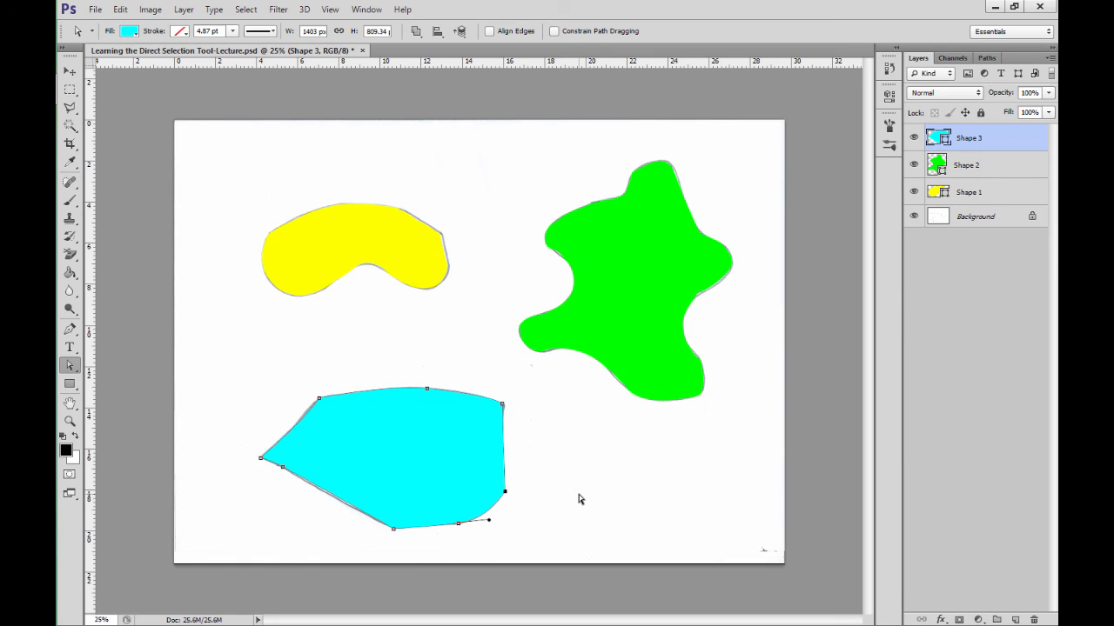
key("Left")
key("Left")
key("Left")
key("Left")
key("Left")
key("Left")
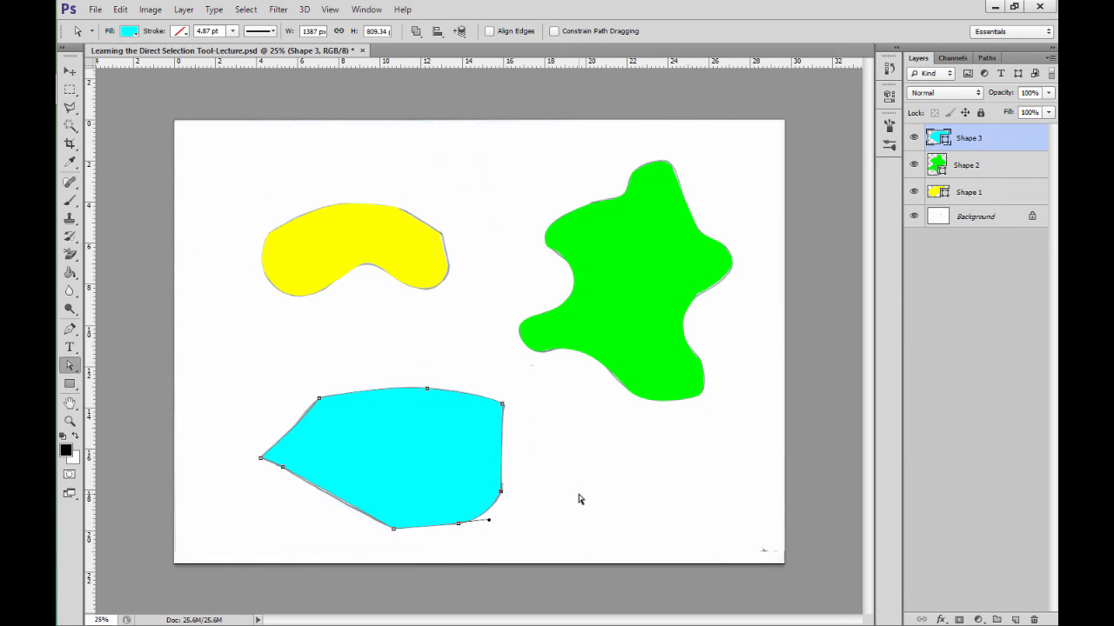